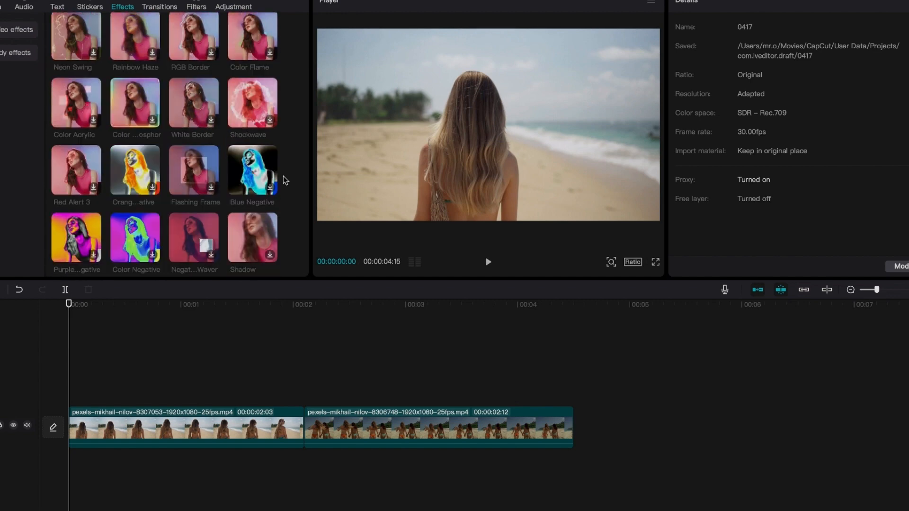
scroll(237, 190, down, 5)
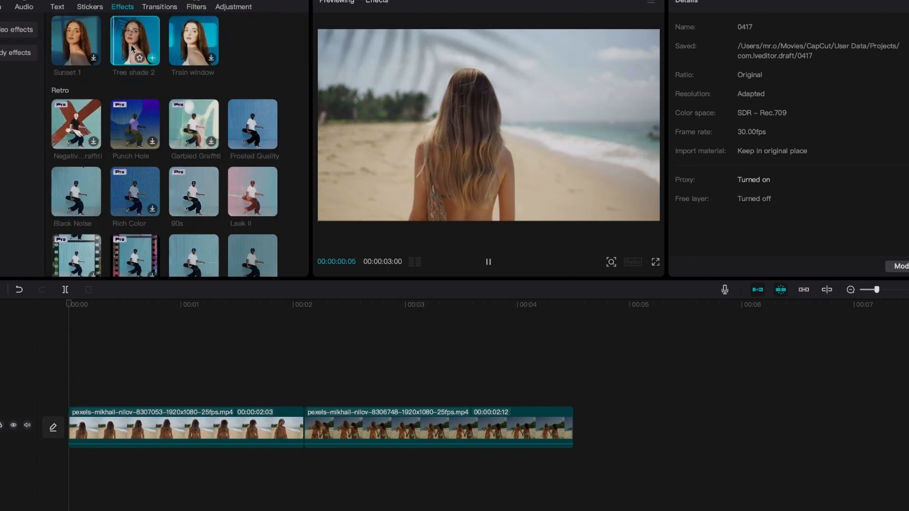
Add the 70's glitch effect to the timeline and stretch it across both beach clips.
scroll(272, 219, up, 3)
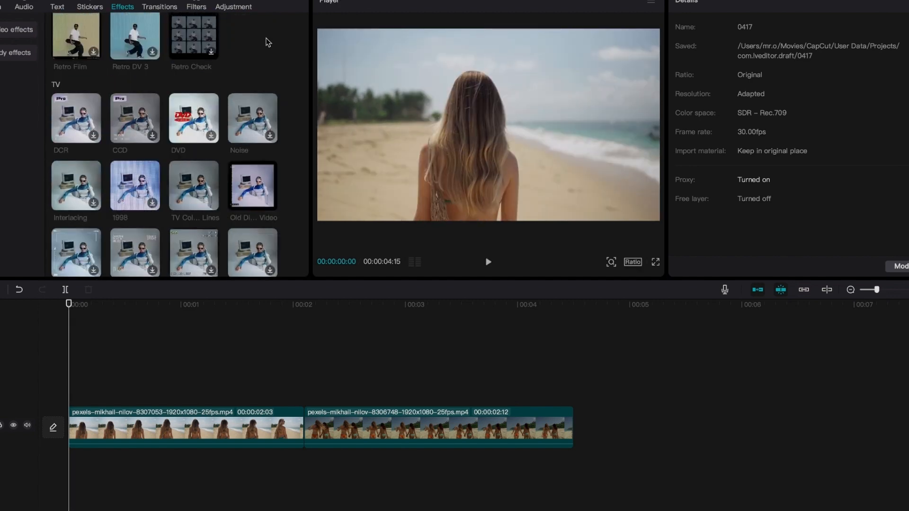
scroll(259, 170, up, 10)
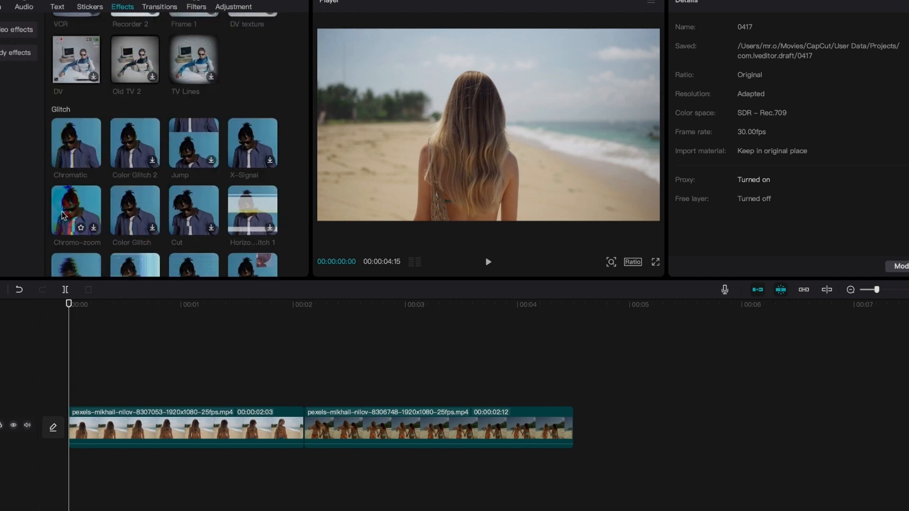
scroll(145, 139, up, 4)
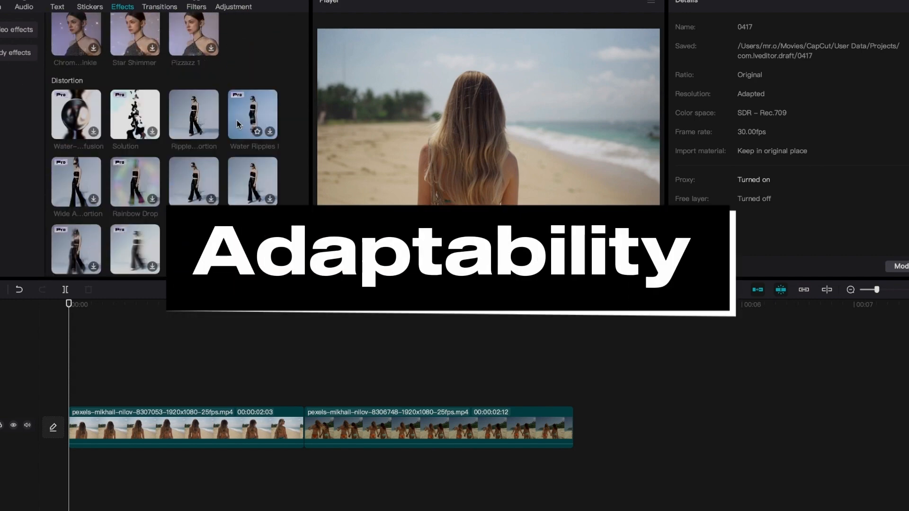
scroll(283, 64, up, 8)
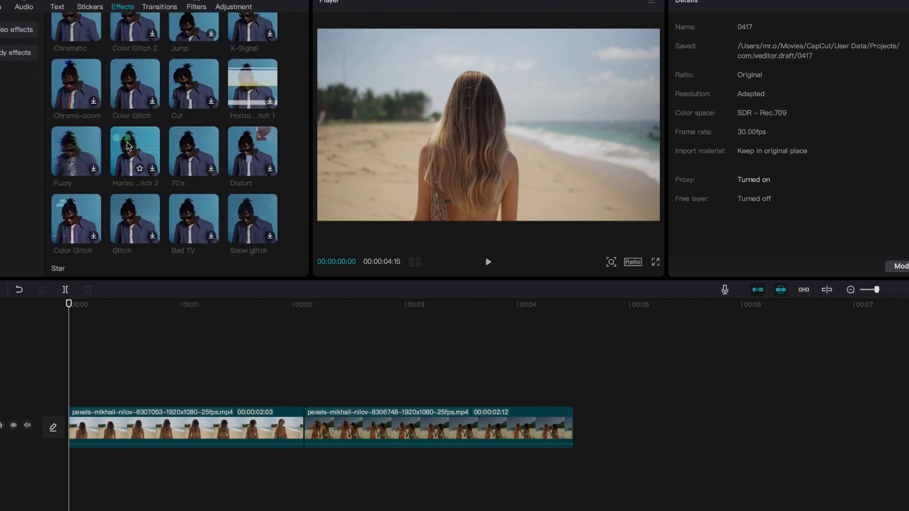
click(211, 168)
click(211, 168)
drag(405, 396, 572, 394)
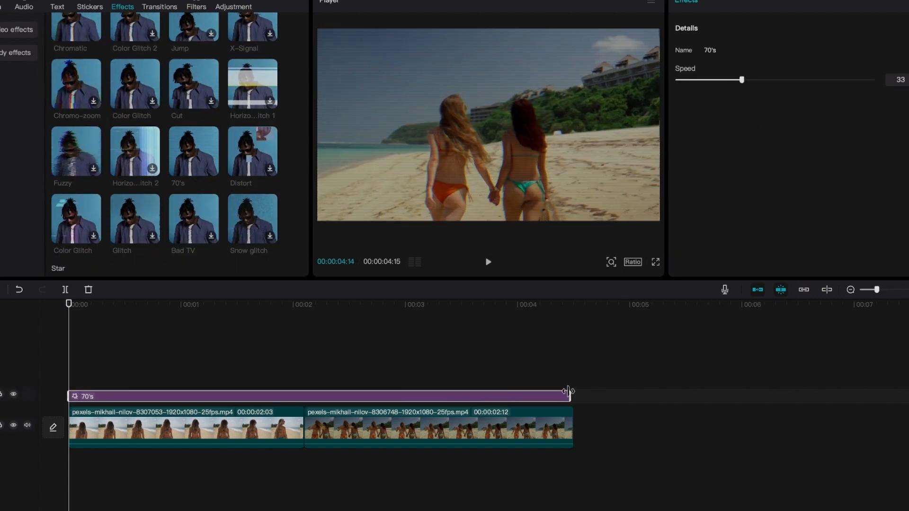
Play back the timeline from the start to preview the 70's and Jump effects.
key(space)
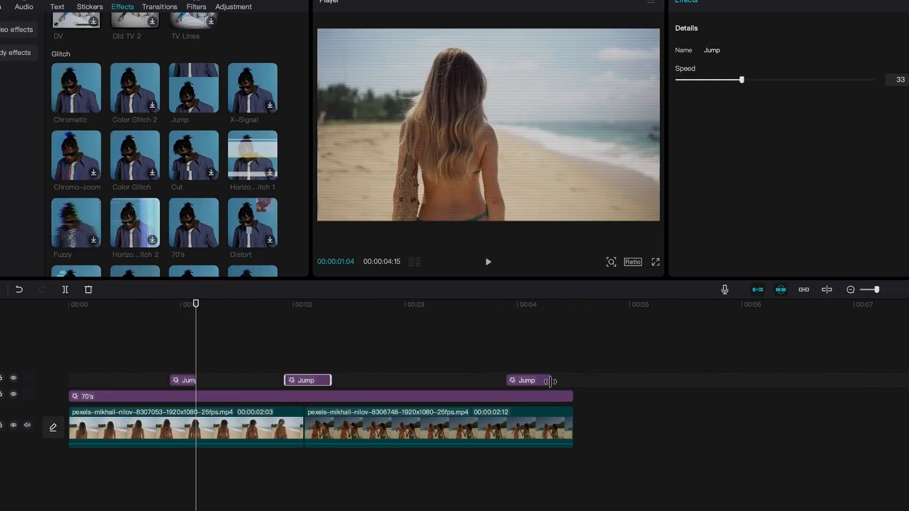
drag(185, 307, 25, 299)
key(space)
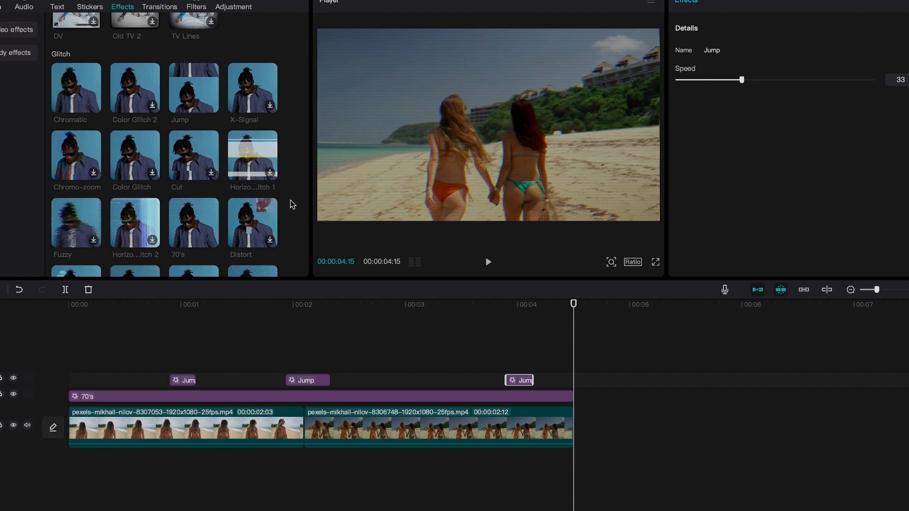
Select the last Jump effect and increase its Speed setting.
scroll(292, 204, down, 5)
click(521, 350)
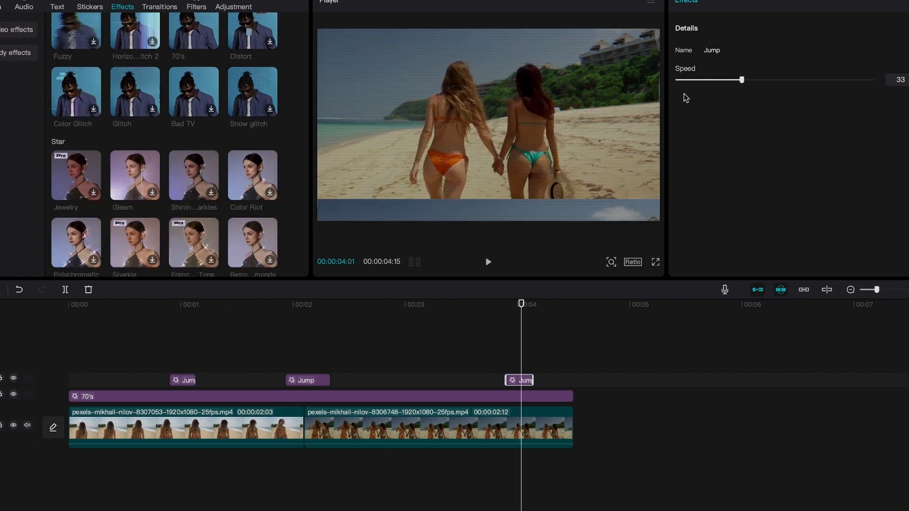
drag(741, 80, 830, 81)
Preview several TV-style effects such as Frame 1, Seagull Digital, Recorder 1 and DCR on the clips.
click(439, 396)
click(364, 306)
scroll(136, 197, up, 3)
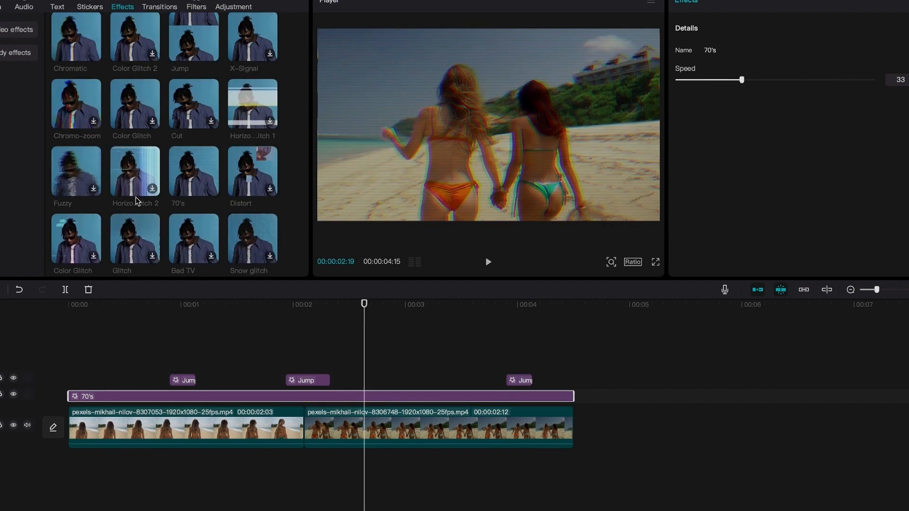
scroll(136, 201, up, 5)
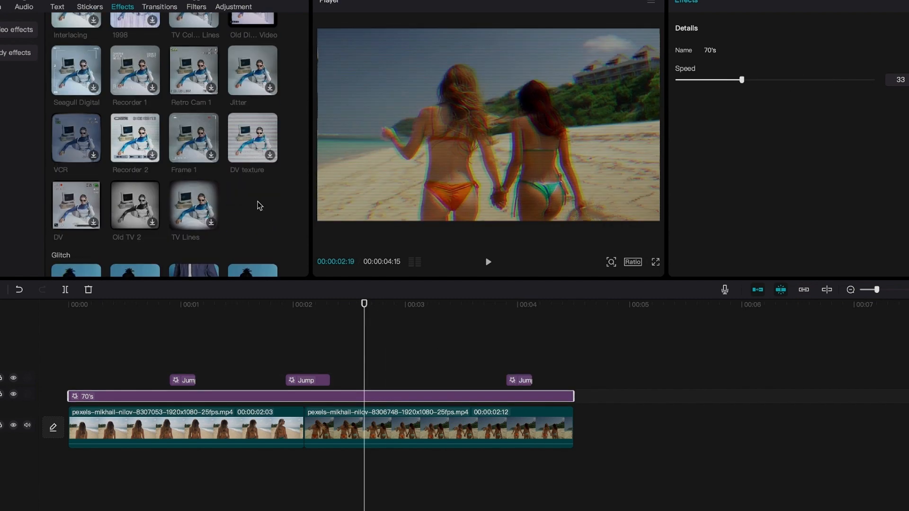
scroll(202, 144, up, 2)
click(195, 200)
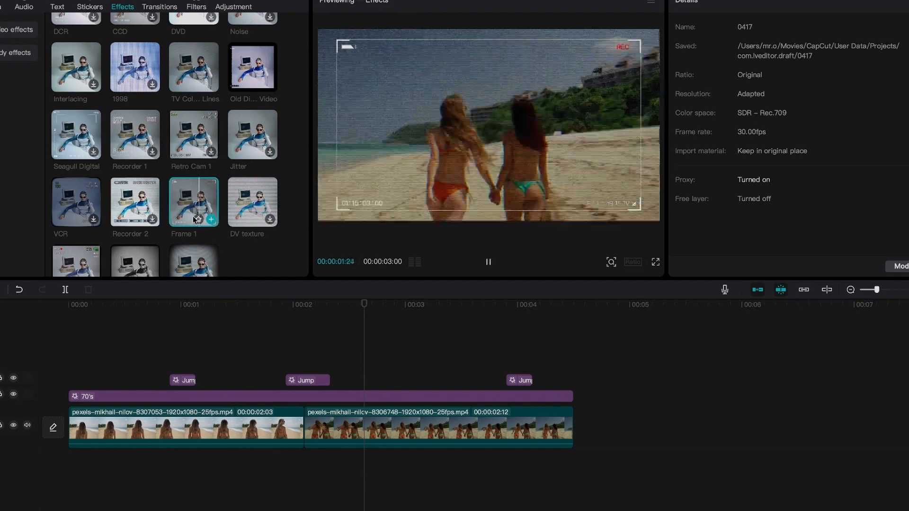
click(79, 201)
click(80, 142)
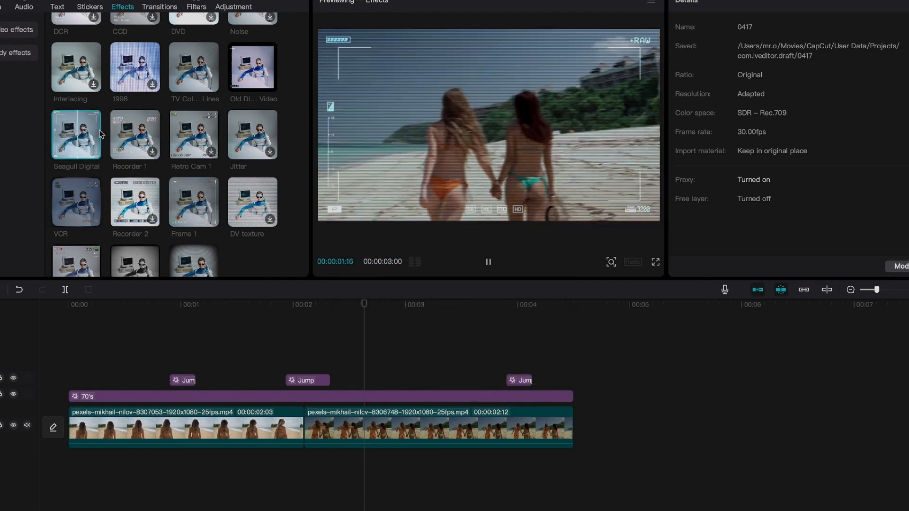
click(139, 134)
scroll(140, 134, up, 2)
click(246, 134)
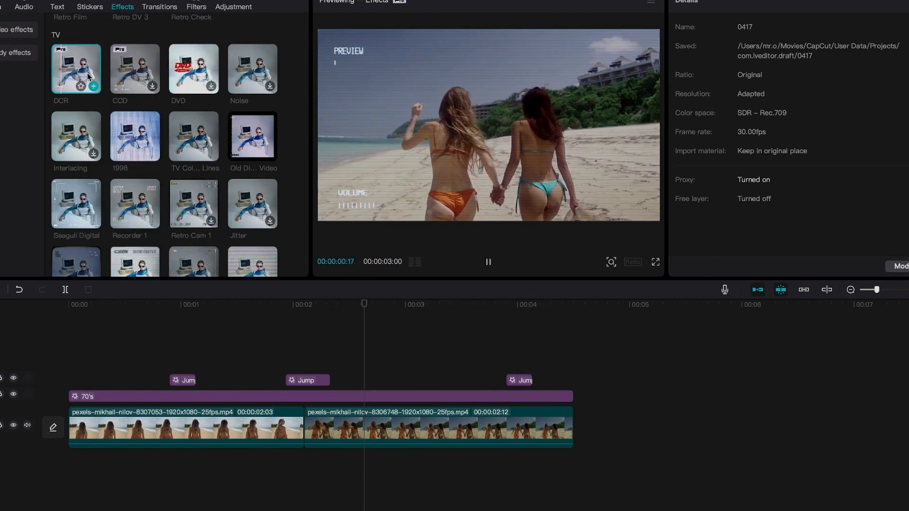
Add the Recorder 1 effect and extend it to the end of the clips.
scroll(246, 135, down, 2)
click(152, 159)
drag(401, 368, 571, 365)
click(624, 66)
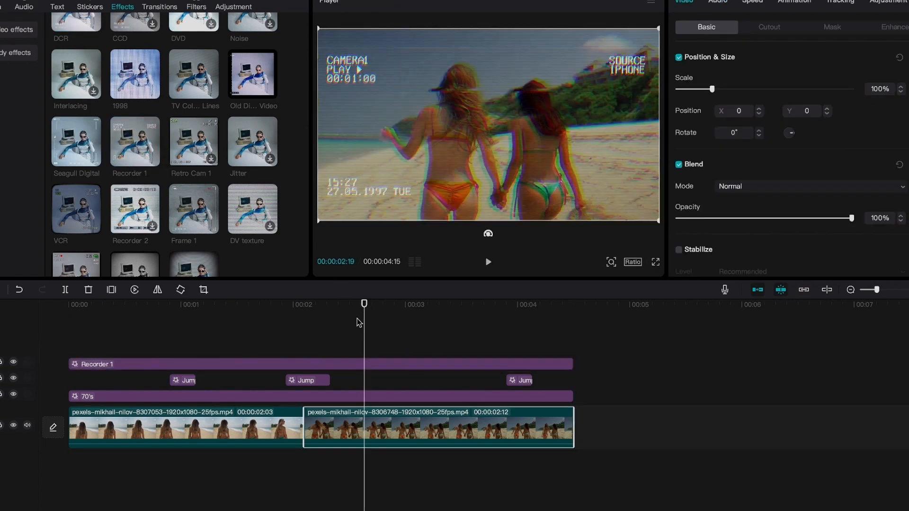
Replace the Recorder 1 effect with the DV effect stretched across the whole timeline, and play it back.
drag(359, 322, 76, 265)
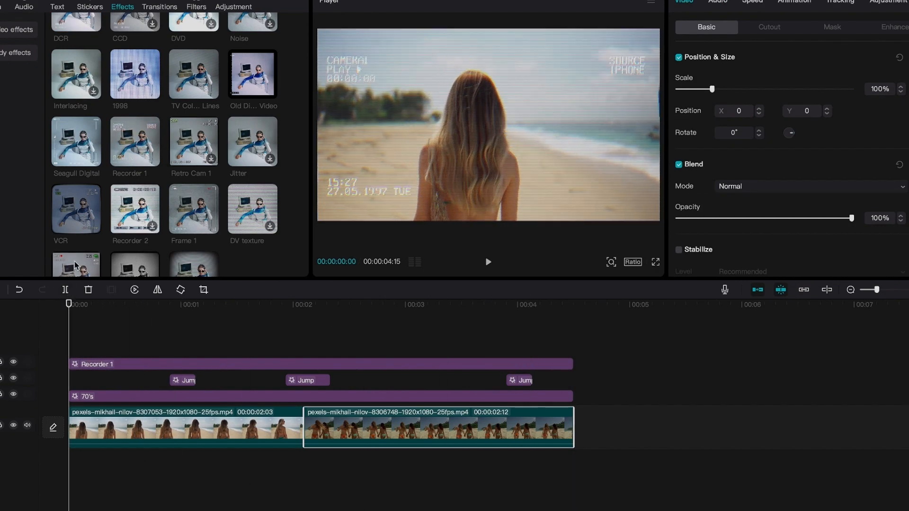
scroll(74, 265, down, 2)
click(69, 195)
click(93, 218)
click(247, 365)
key(Delete)
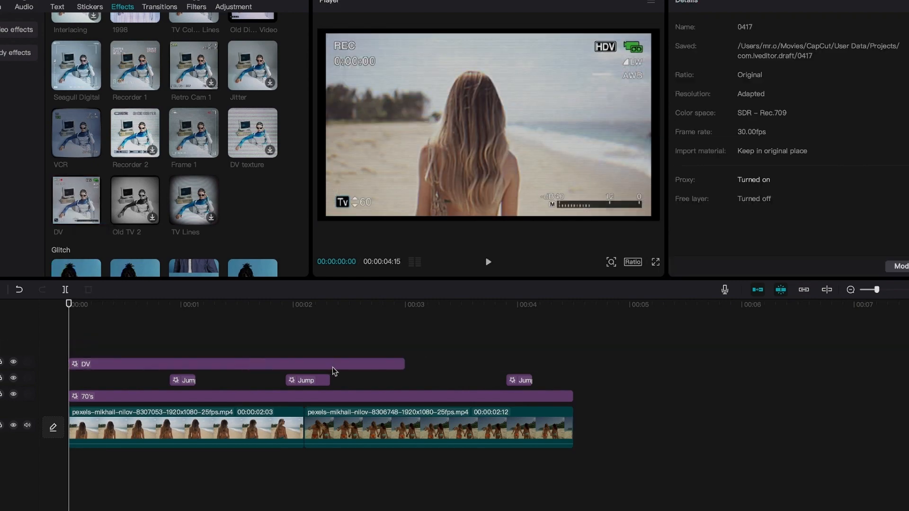
drag(405, 364, 578, 364)
key(space)
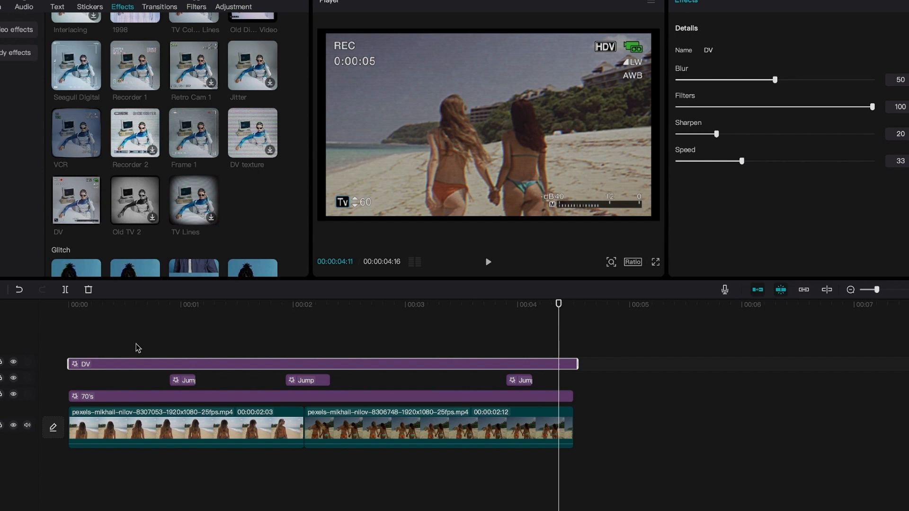
Add the Jitter effect on its own track and stretch it to cover the full length of the clips.
drag(129, 342, 394, 301)
click(270, 83)
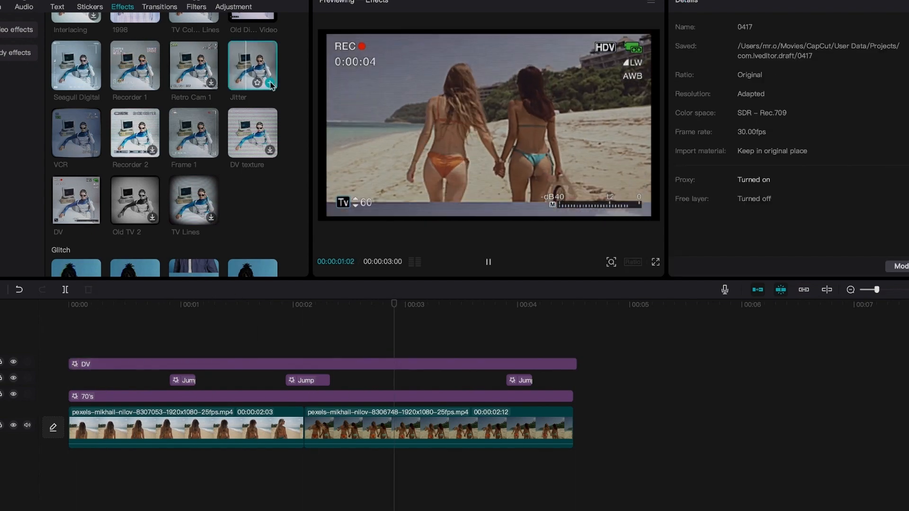
drag(728, 349, 577, 349)
key(space)
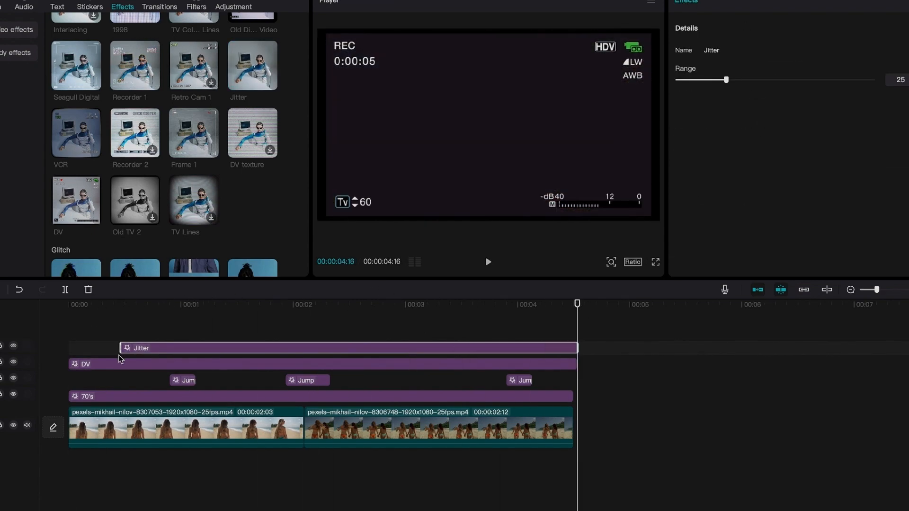
drag(120, 351, 68, 349)
click(95, 304)
key(space)
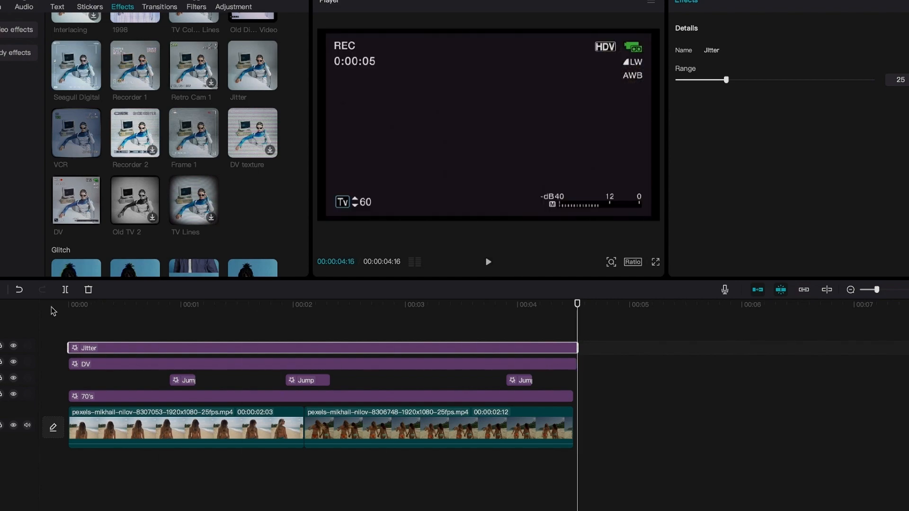
key(space)
Add the Dreamland 3 effect on a new track and extend it back to the start of the timeline.
scroll(138, 142, down, 10)
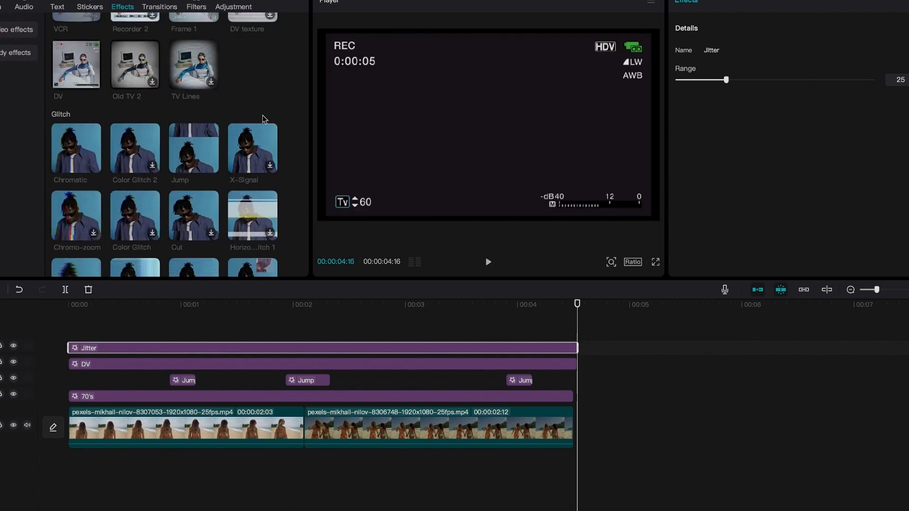
drag(125, 116, 316, 341)
drag(319, 306, 305, 307)
drag(264, 341, 69, 342)
click(69, 305)
key(space)
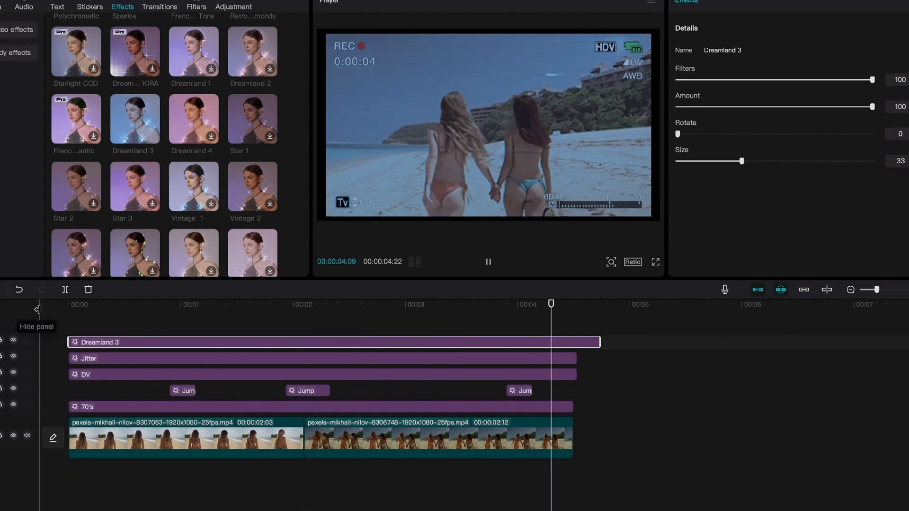
Apply the Montage speed curve to the first video clip.
click(179, 438)
click(753, 3)
click(834, 28)
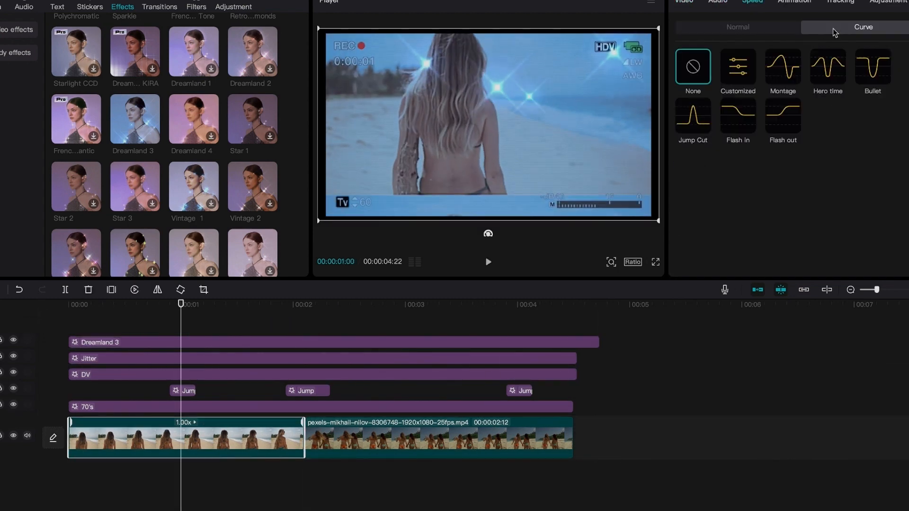
click(827, 66)
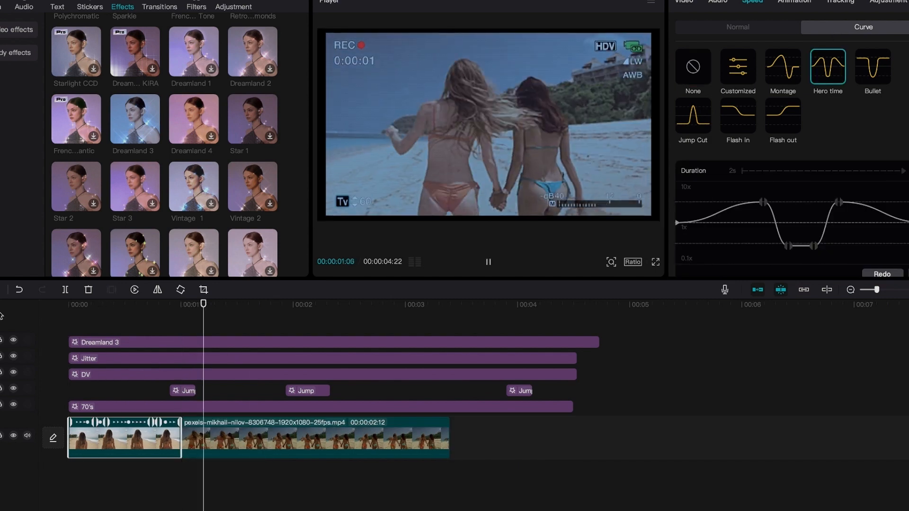
drag(867, 212, 840, 246)
click(872, 66)
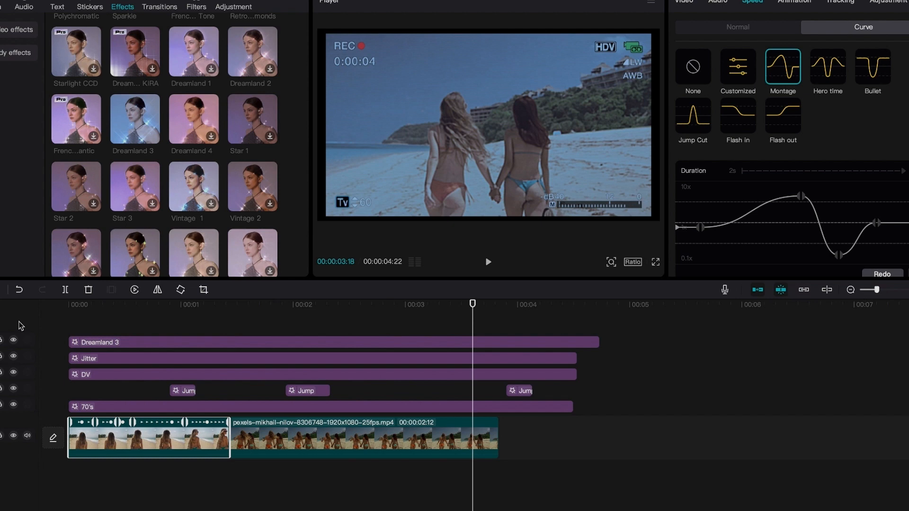
Scrub through the timeline and browse further effects such as Magic.
click(166, 330)
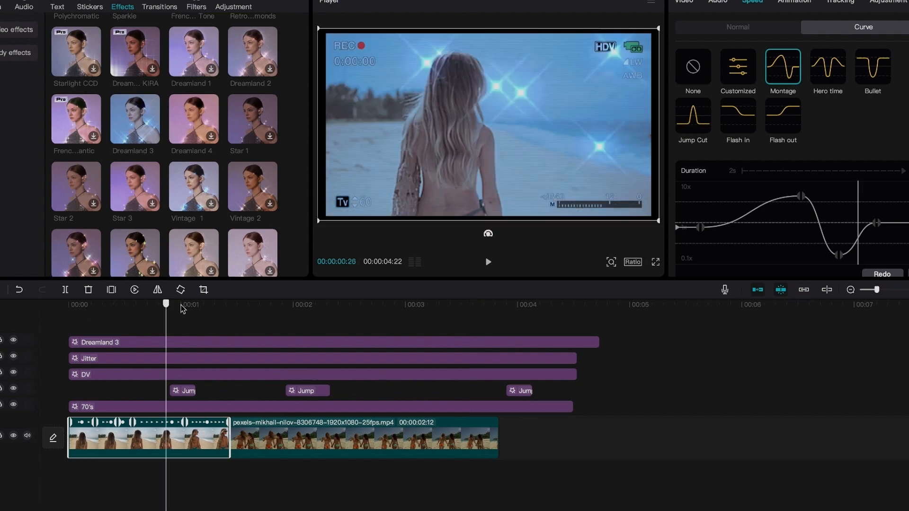
click(361, 329)
click(542, 329)
click(385, 330)
click(205, 330)
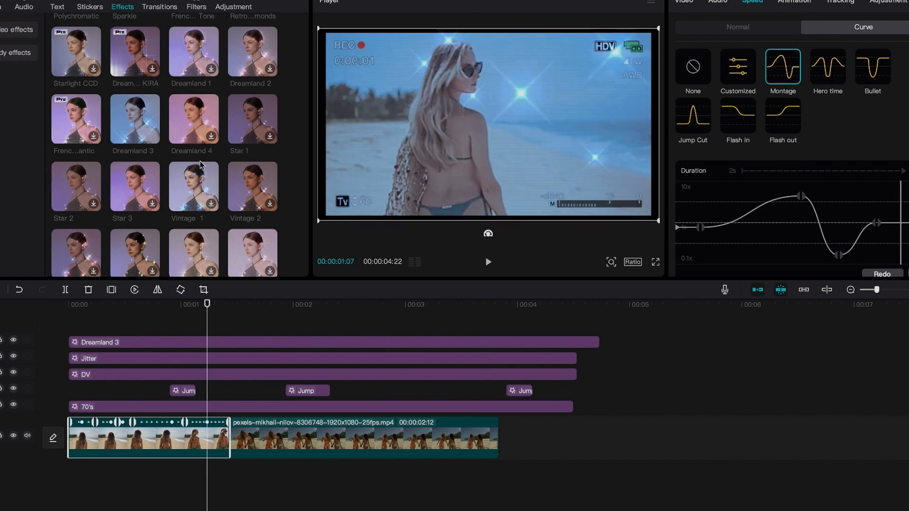
scroll(203, 165, down, 15)
click(183, 102)
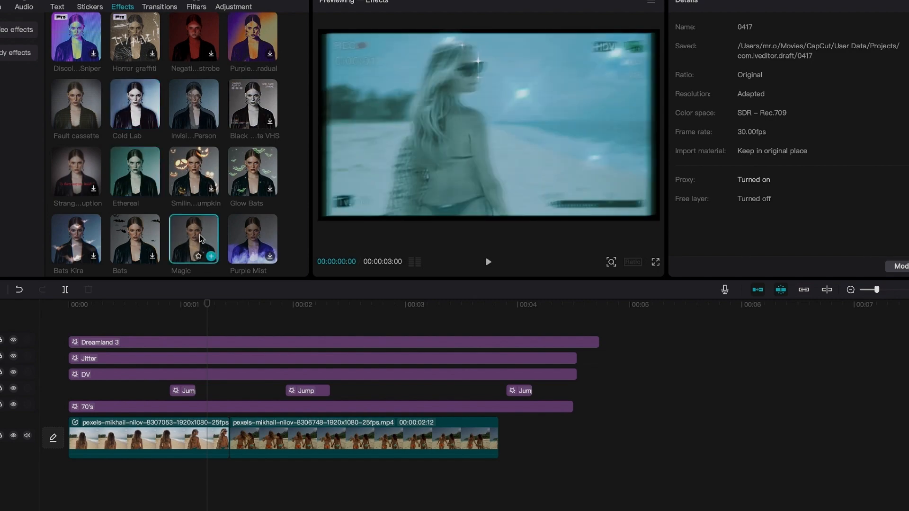
scroll(128, 135, down, 10)
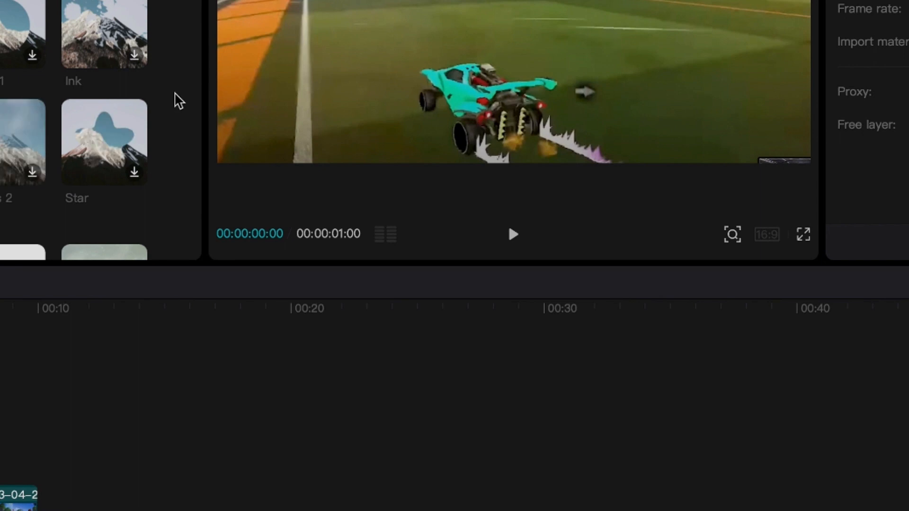
Browse the Mask transitions in another project, previewing Cloud, Wave Right and Dots Right.
scroll(179, 100, down, 5)
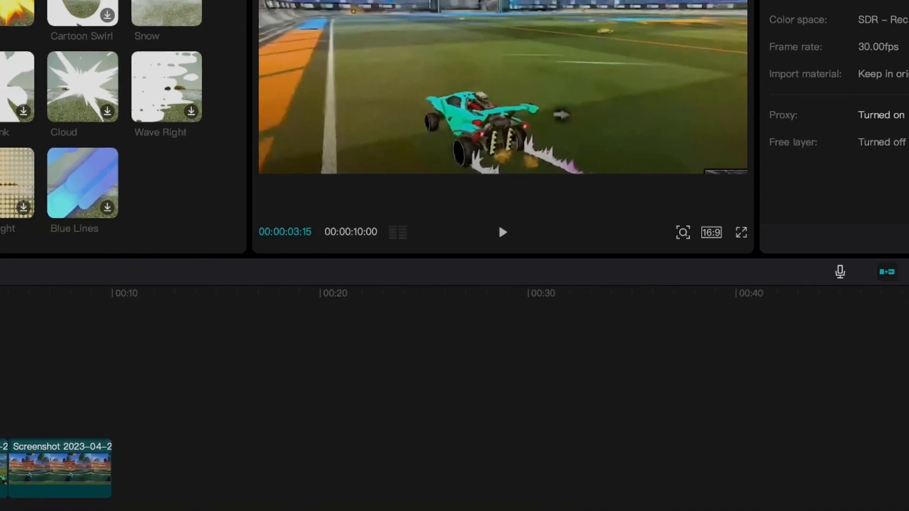
click(29, 294)
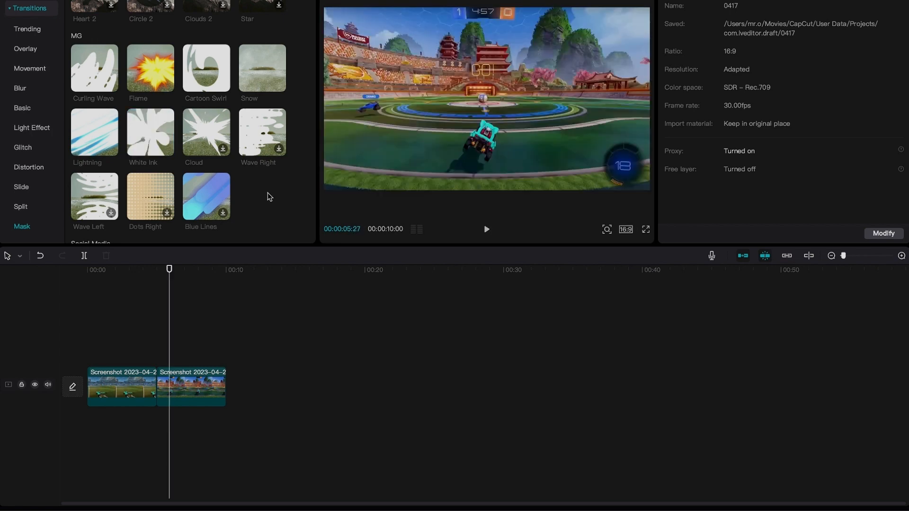
click(211, 143)
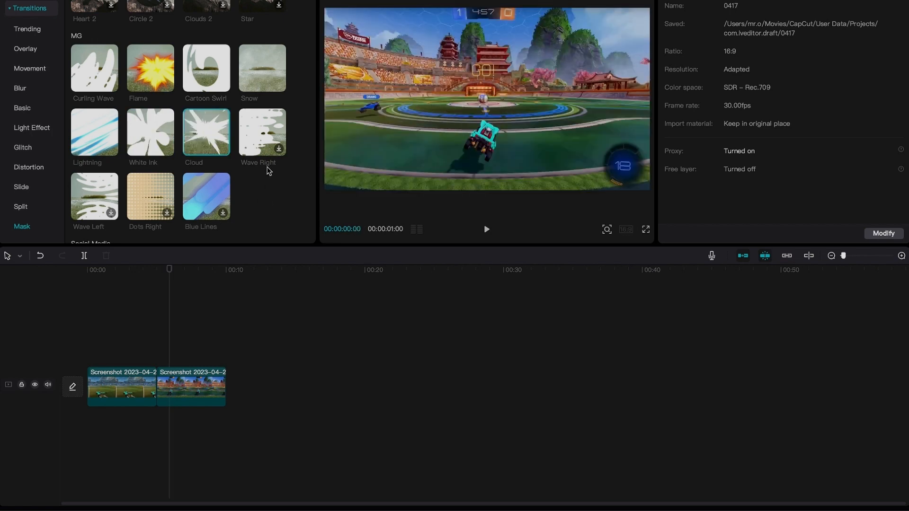
click(263, 135)
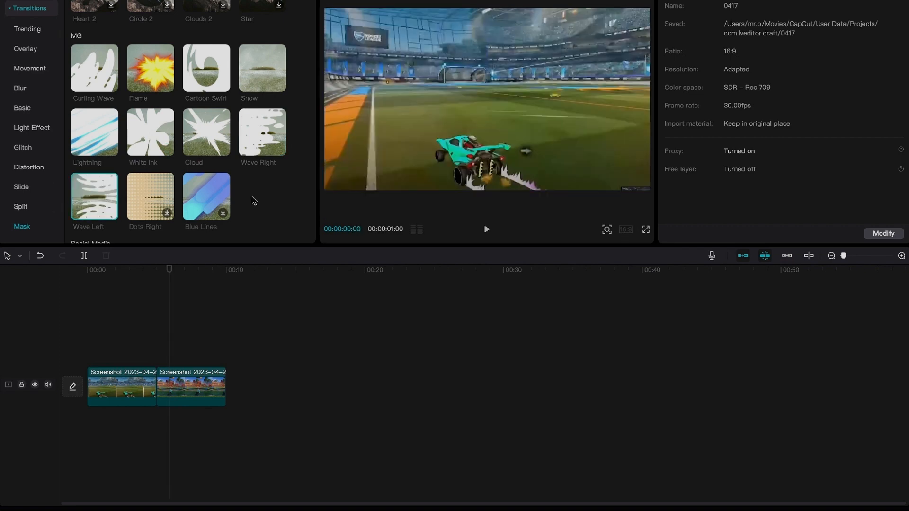
click(167, 213)
key(super+z)
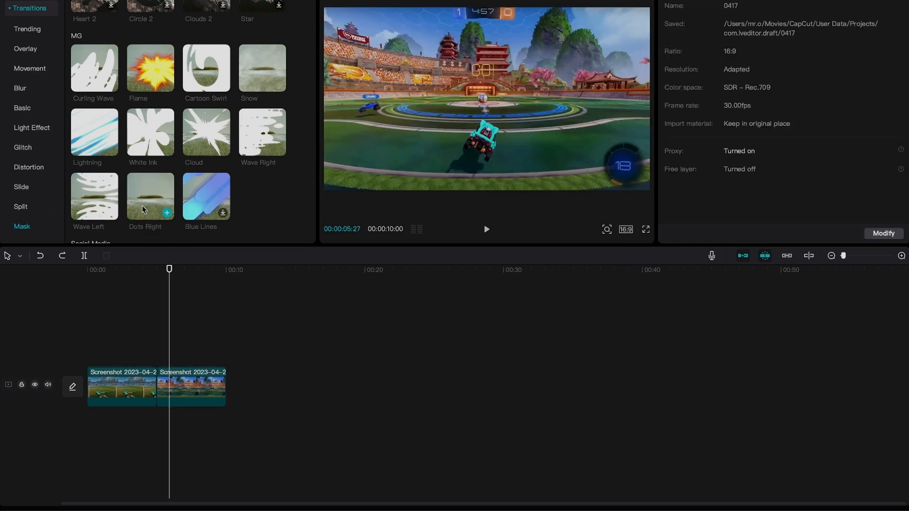
Try adding the Dots Right transition between the two clips, then undo it.
click(167, 213)
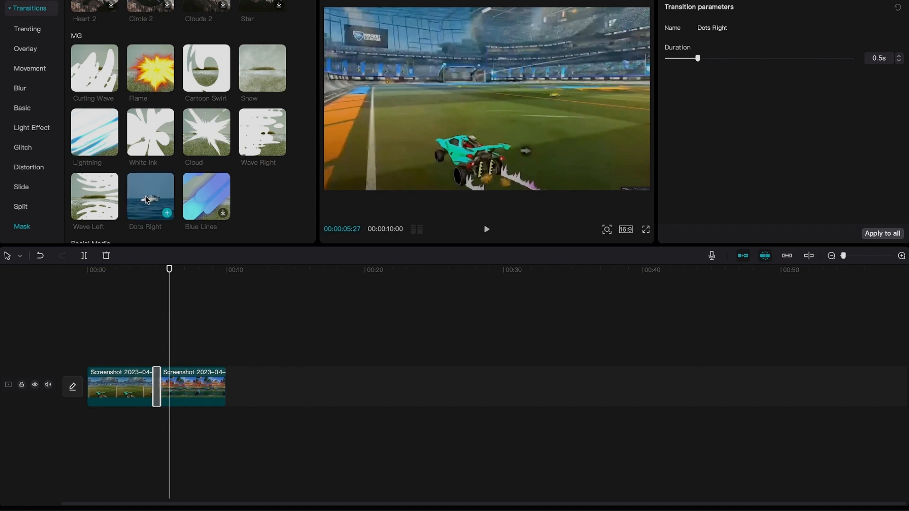
click(147, 200)
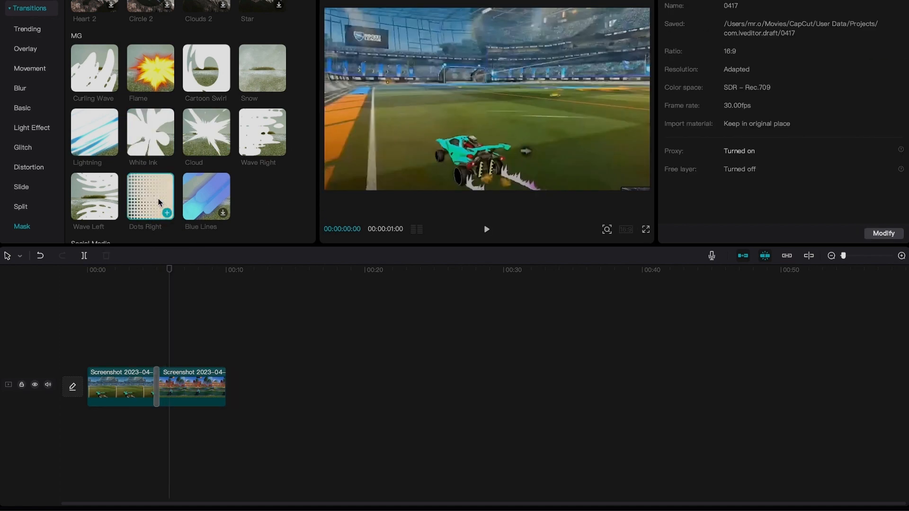
click(167, 213)
key(super+z)
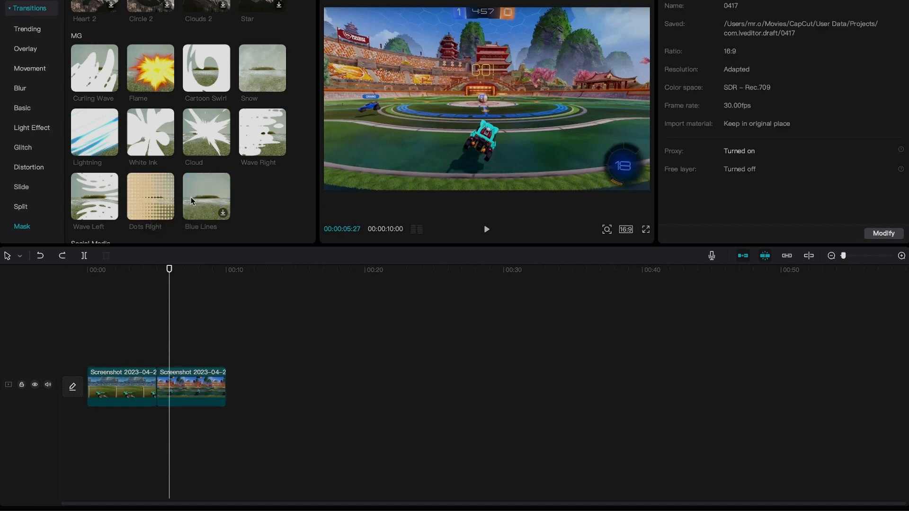
Add the Blue Lines mask transition between the two clips.
click(210, 194)
click(222, 212)
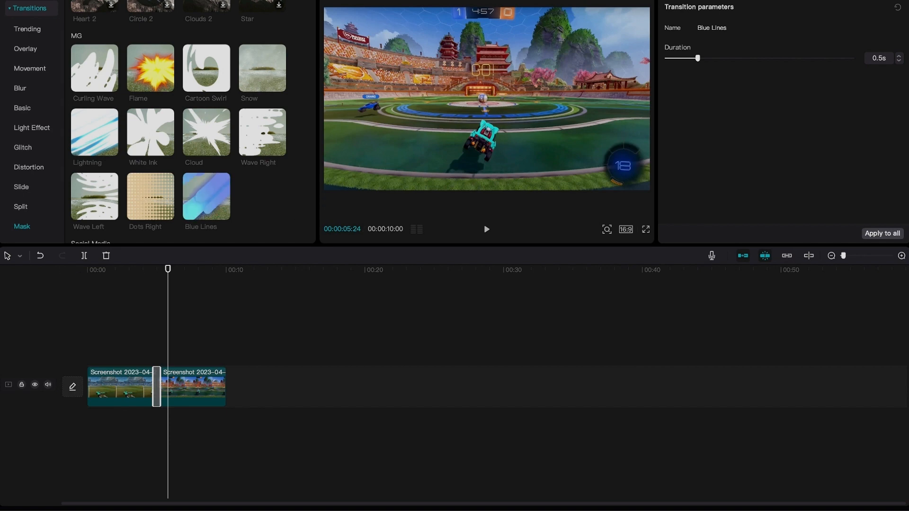
Browse the MG transition category.
click(12, 11)
scroll(26, 189, down, 2)
click(20, 208)
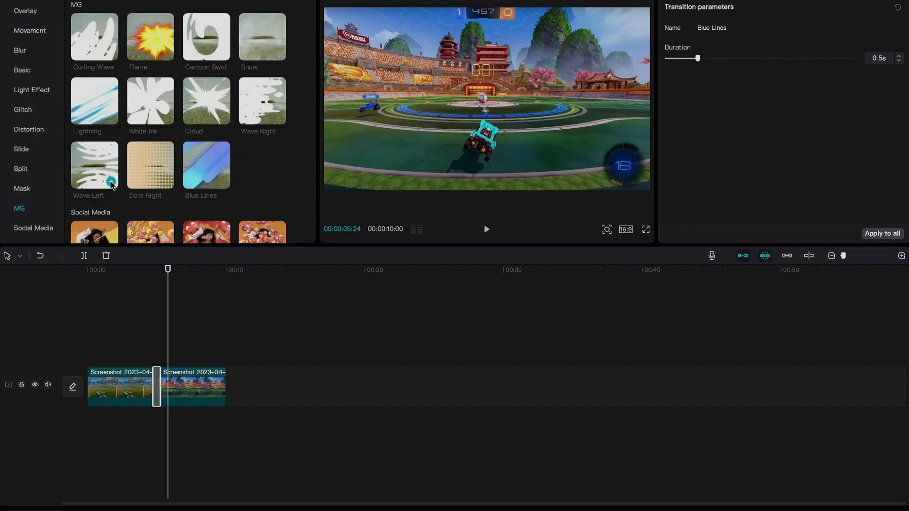
scroll(265, 163, up, 1)
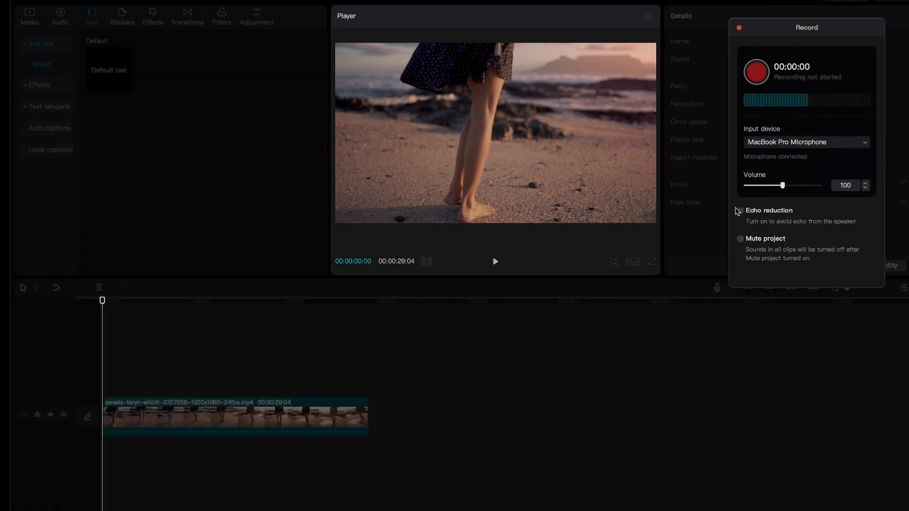
Record a microphone voiceover onto a new audio track in the beach project and close the recorder.
drag(784, 25, 394, 97)
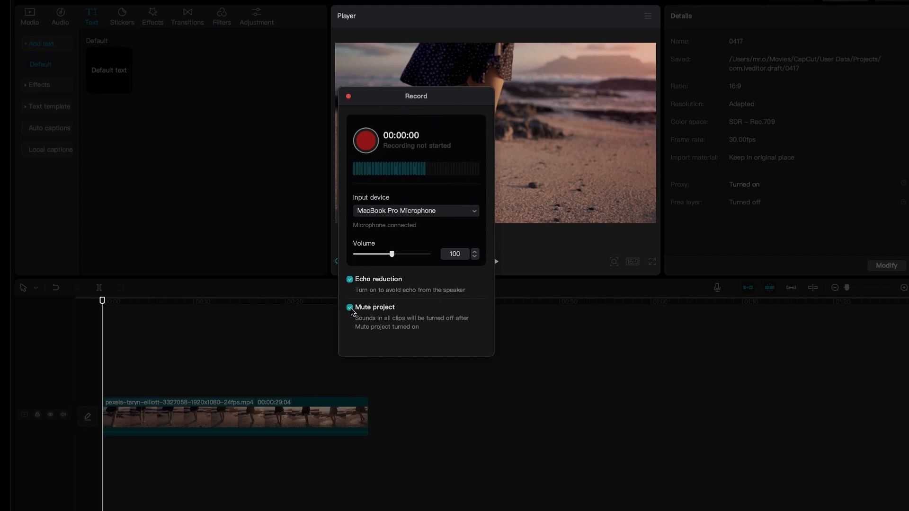
click(365, 141)
drag(421, 99, 687, 89)
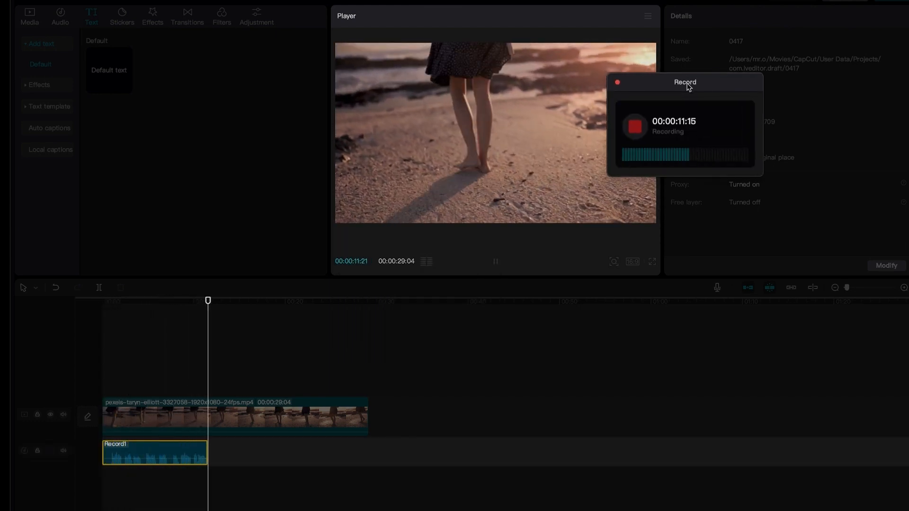
click(635, 126)
click(620, 82)
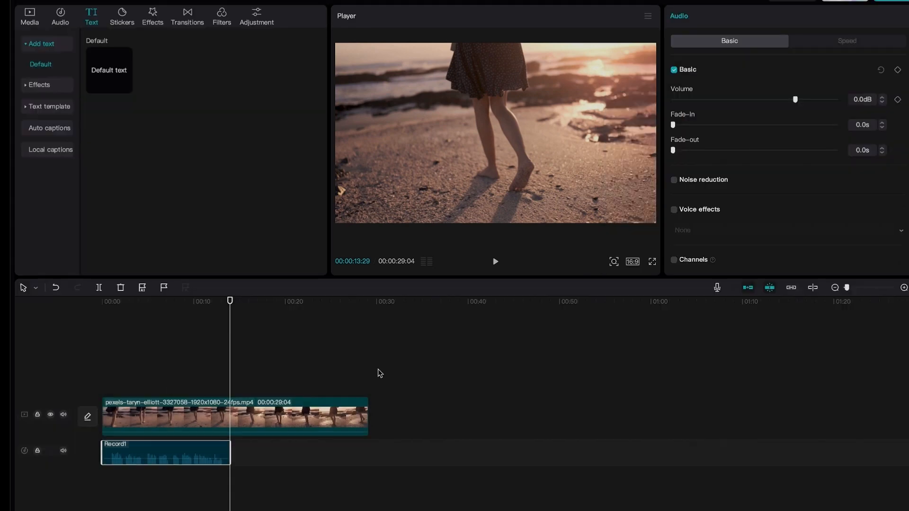
Return to the start of the timeline and generate English auto captions from the speech.
click(114, 302)
drag(115, 307, 83, 342)
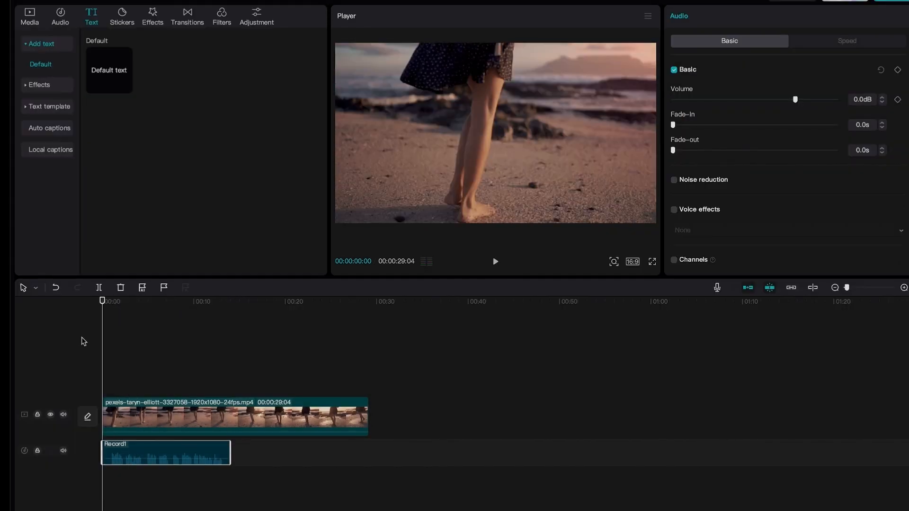
click(43, 45)
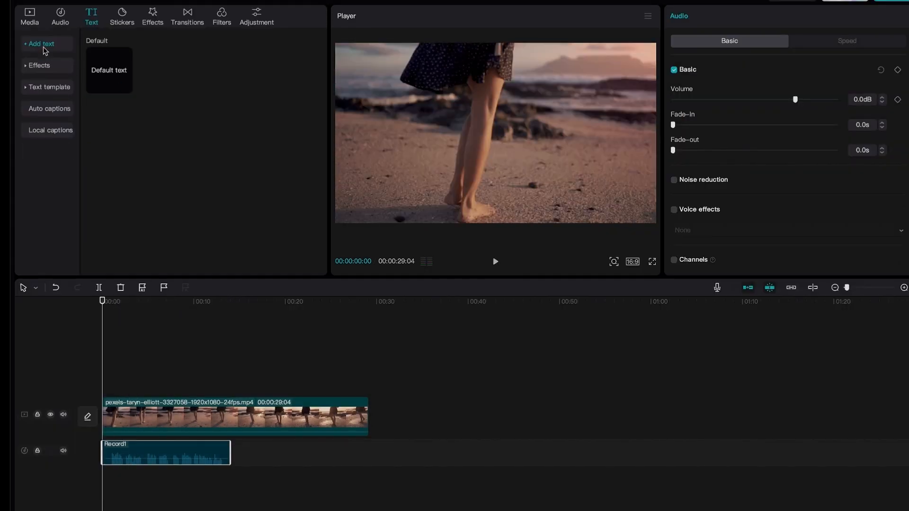
click(42, 65)
click(43, 65)
click(45, 88)
click(47, 109)
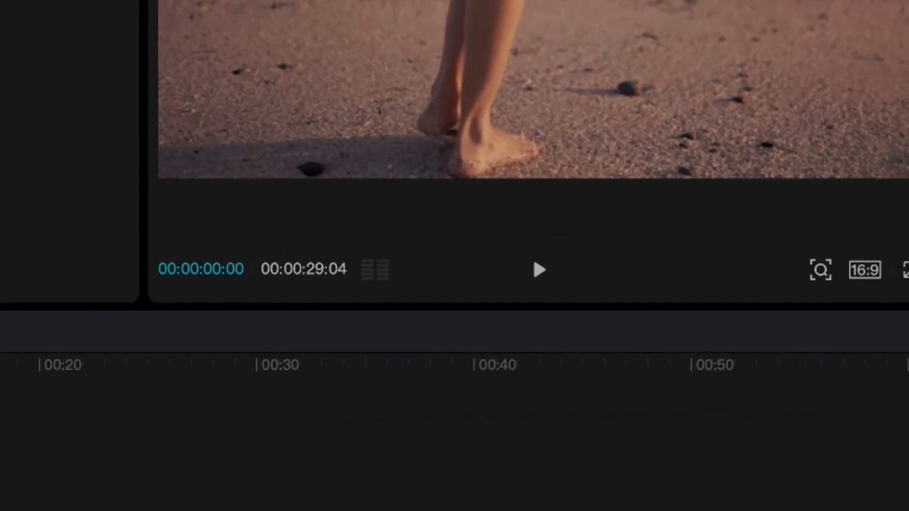
click(82, 199)
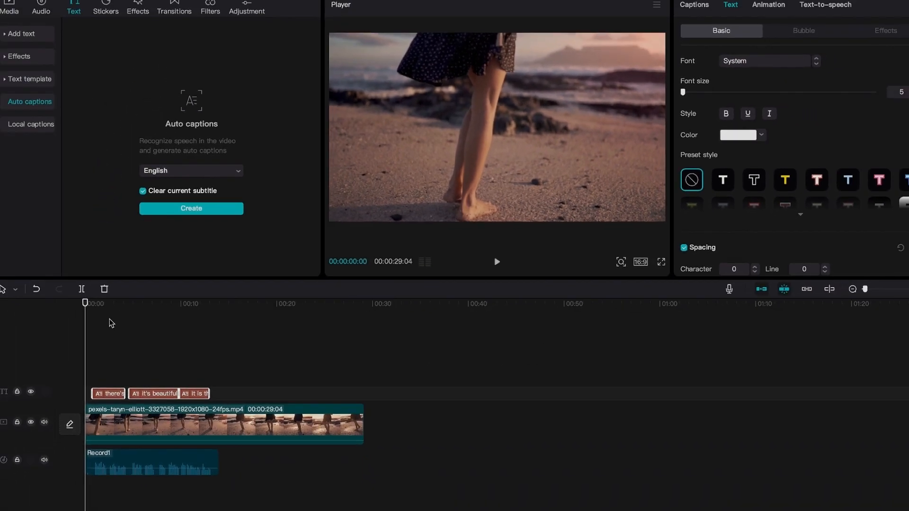
Preview the captions, then apply the outlined preset style and set the font size to 13.
key(space)
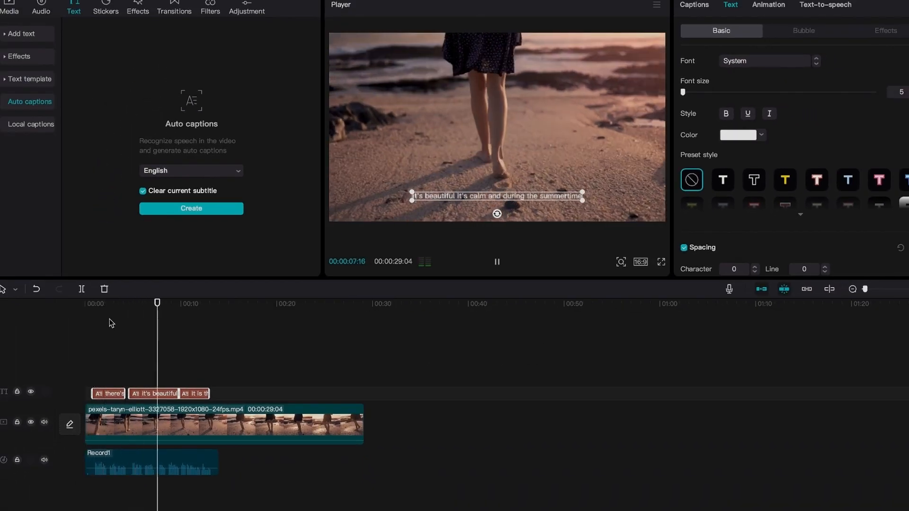
key(space)
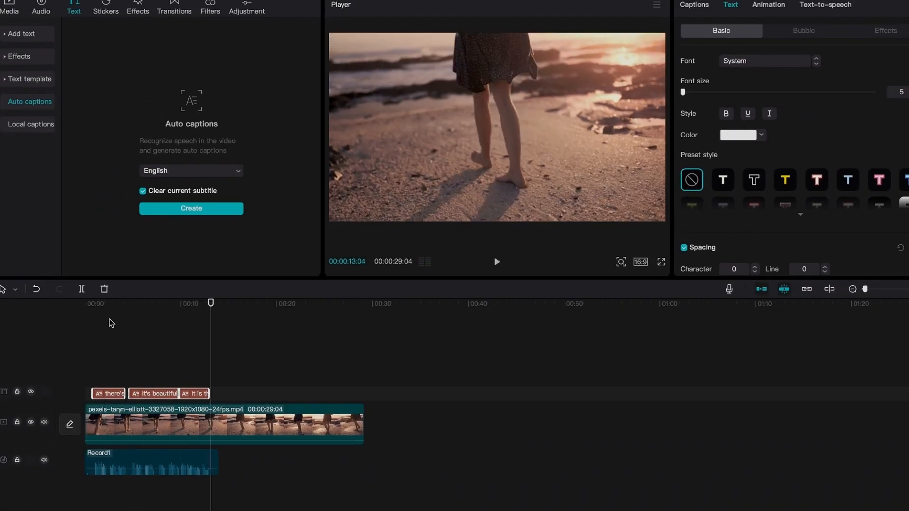
click(160, 319)
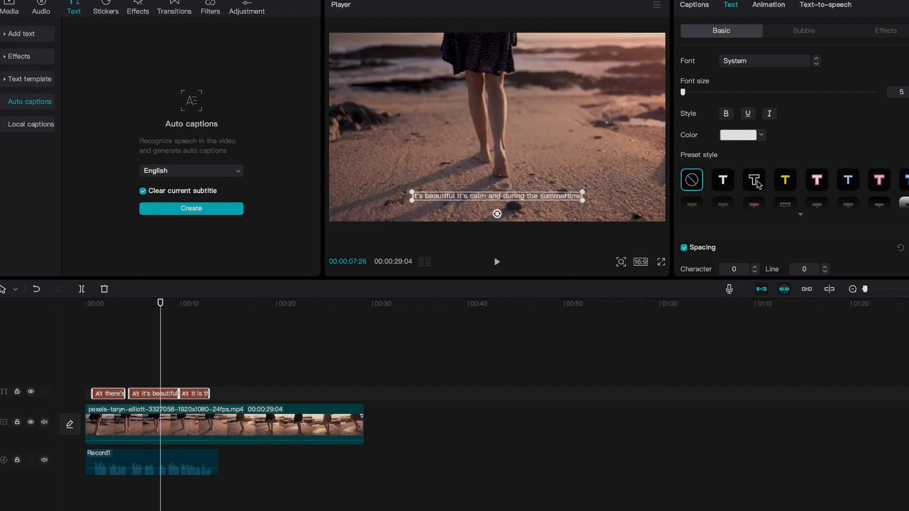
scroll(759, 184, down, 1)
click(757, 148)
scroll(756, 150, up, 1)
drag(682, 91, 688, 91)
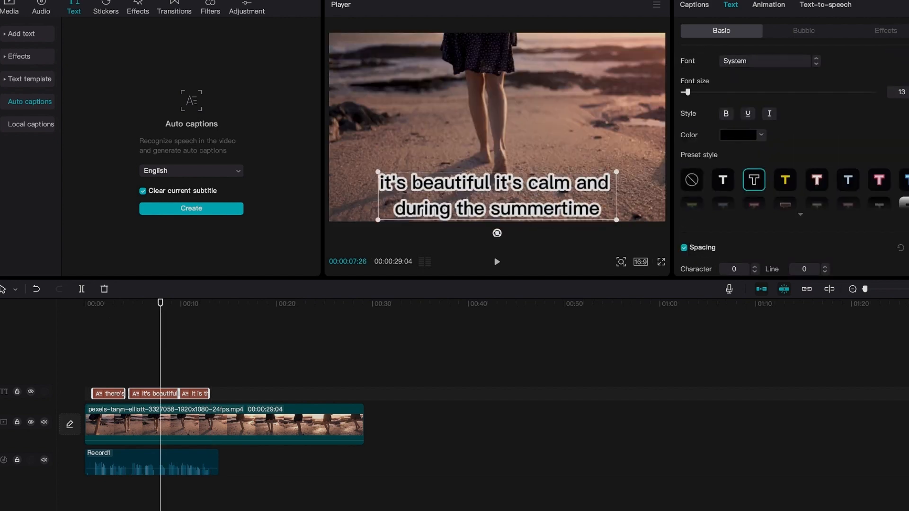
Set one of the lower caption text parameters to 0 and return the playhead to the start.
scroll(738, 161, down, 5)
drag(818, 187, 798, 186)
text(0)
key(Return)
drag(107, 302, 269, 300)
click(93, 303)
Split the first captions into 'there's nothing', 'better than going' and 'to the beach'.
click(693, 5)
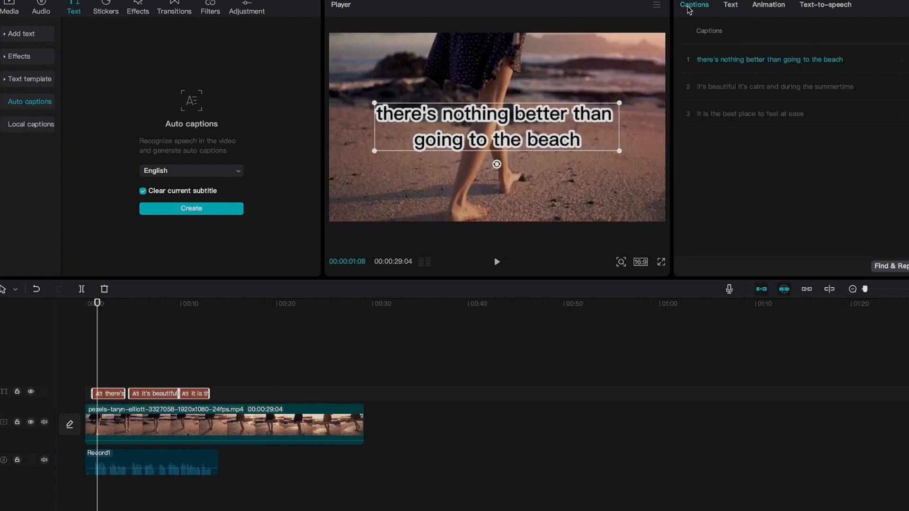
click(719, 60)
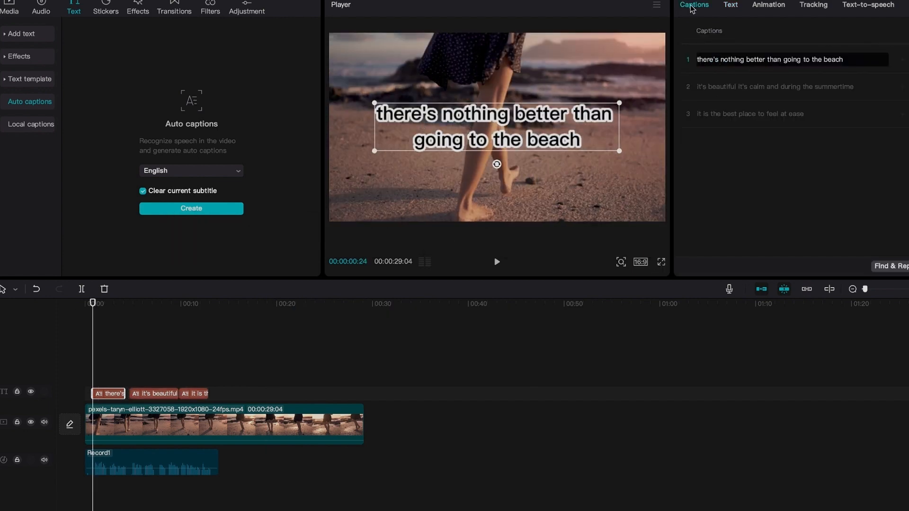
key(Return)
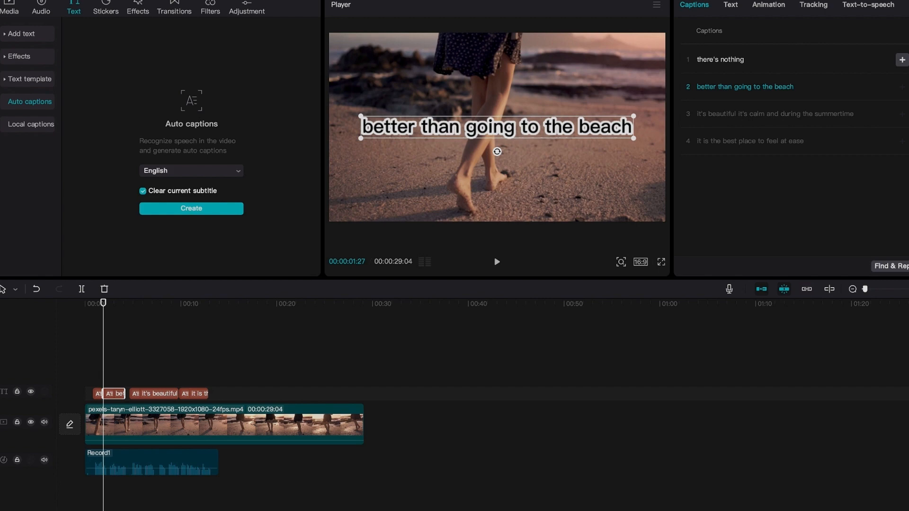
click(730, 92)
key(Return)
Split the summertime caption into 'it's beautiful', 'it's calm' and 'and during the summertime'.
click(737, 142)
key(Return)
click(725, 169)
key(Return)
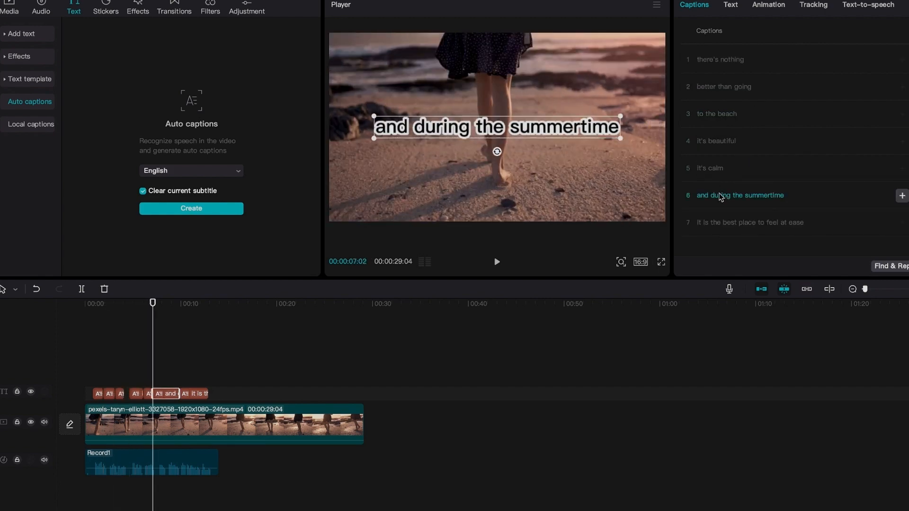
Split the last caption into 'it is the best place' and 'to feel at ease'.
click(732, 228)
click(757, 226)
key(Return)
click(700, 53)
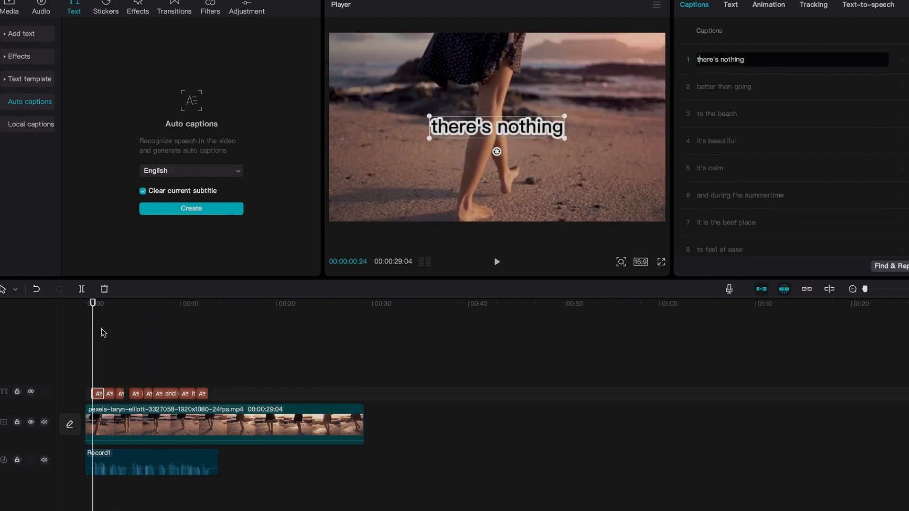
Play the captioned video from the start.
click(89, 311)
key(space)
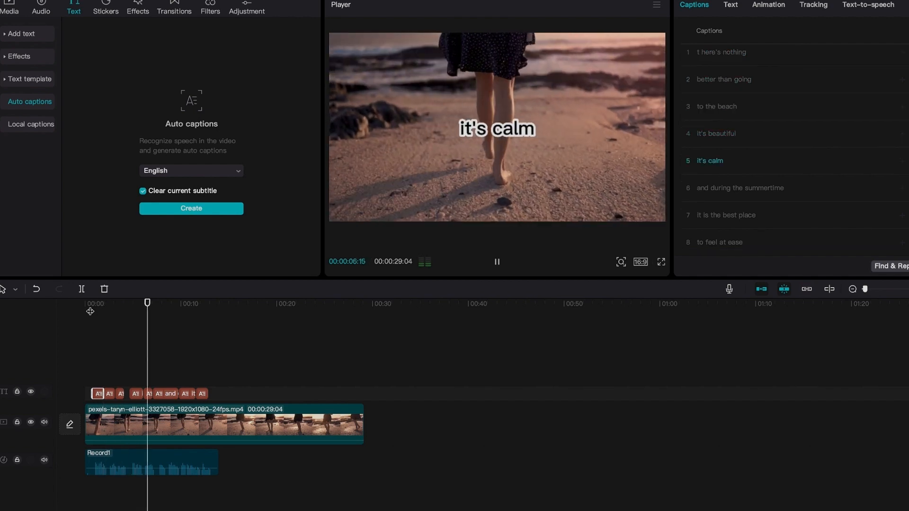
key(space)
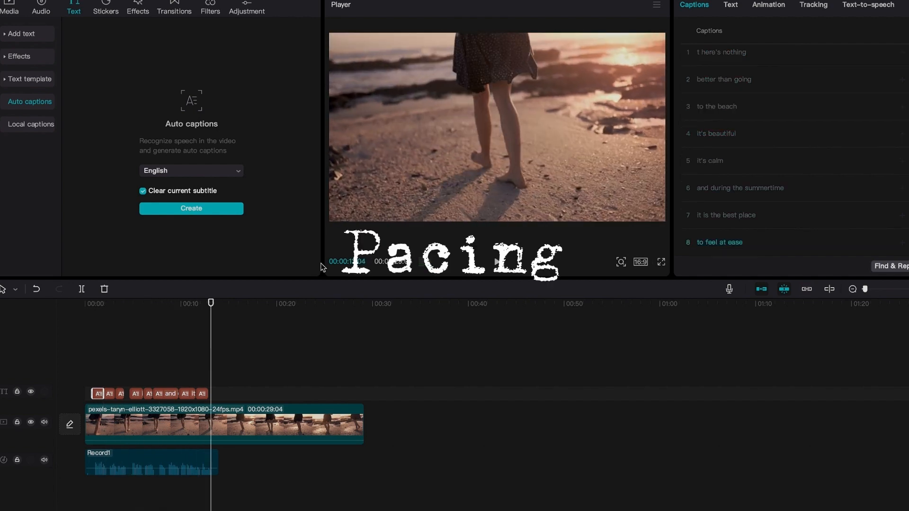
Select all caption clips and apply the Diss...Down In animation to them.
drag(237, 365, 91, 395)
click(725, 8)
click(767, 6)
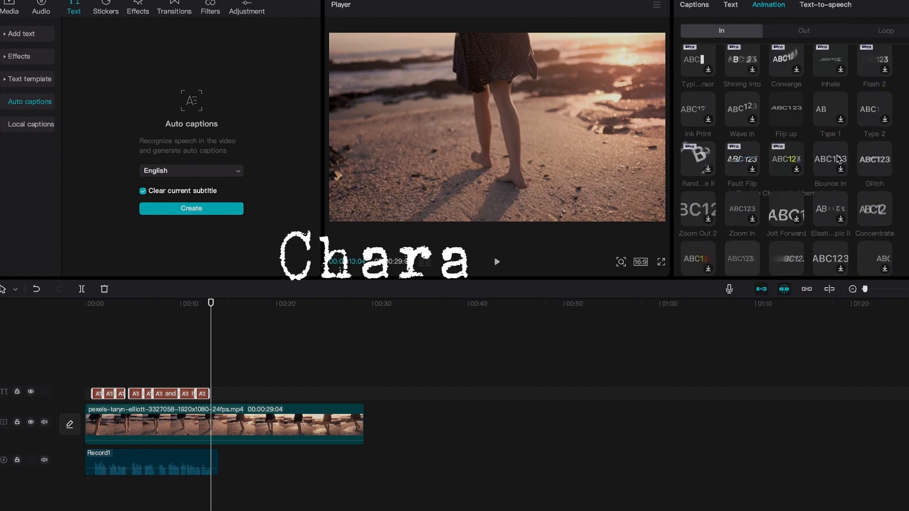
scroll(735, 206, down, 3)
scroll(790, 220, down, 3)
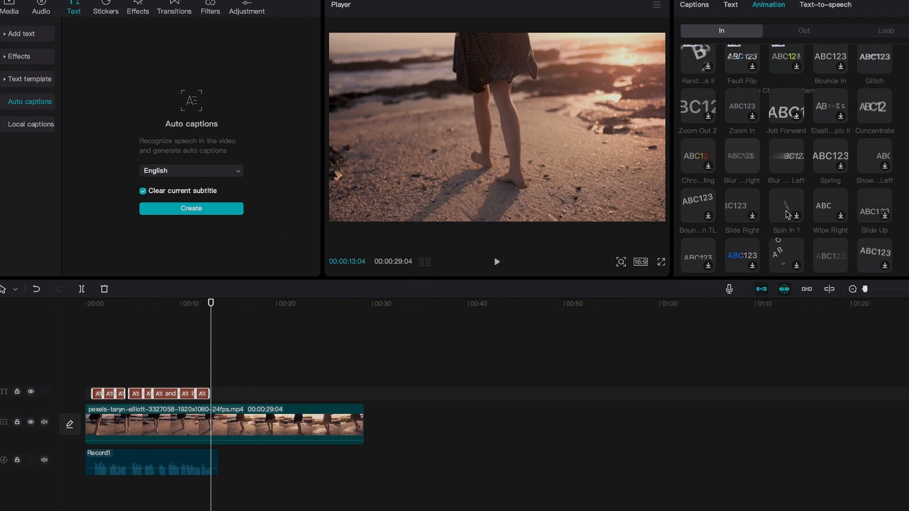
scroll(781, 226, down, 2)
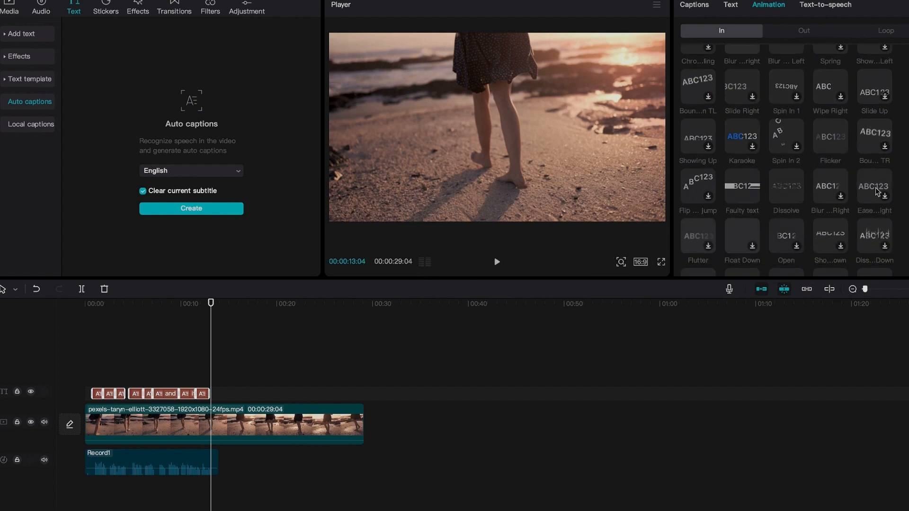
click(873, 236)
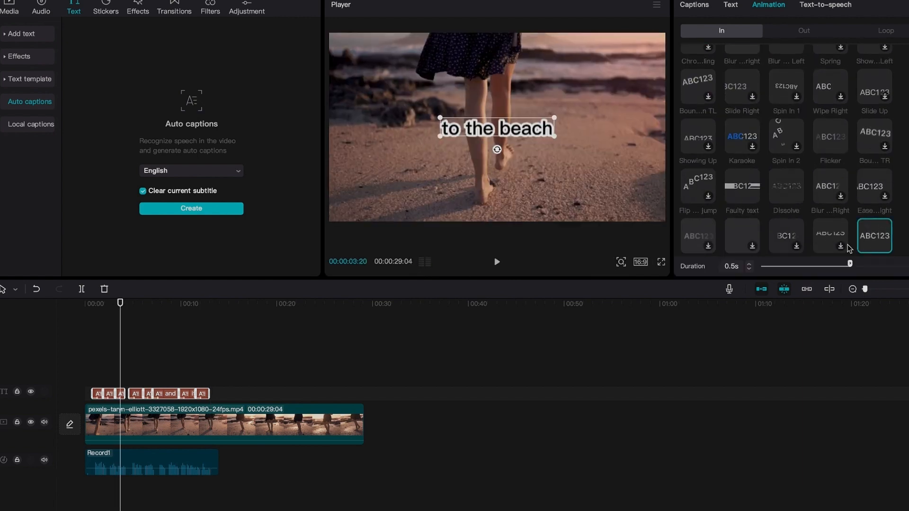
Preview the animated captions and deselect the clips.
key(space)
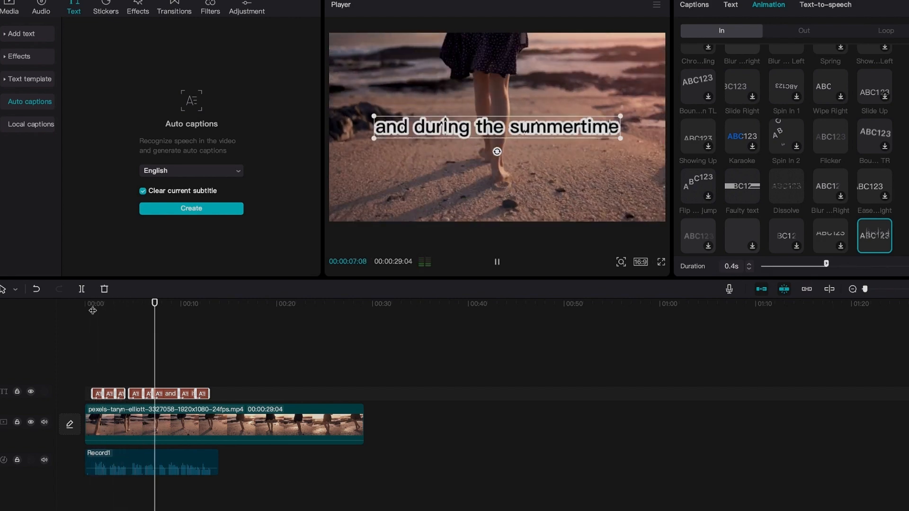
key(space)
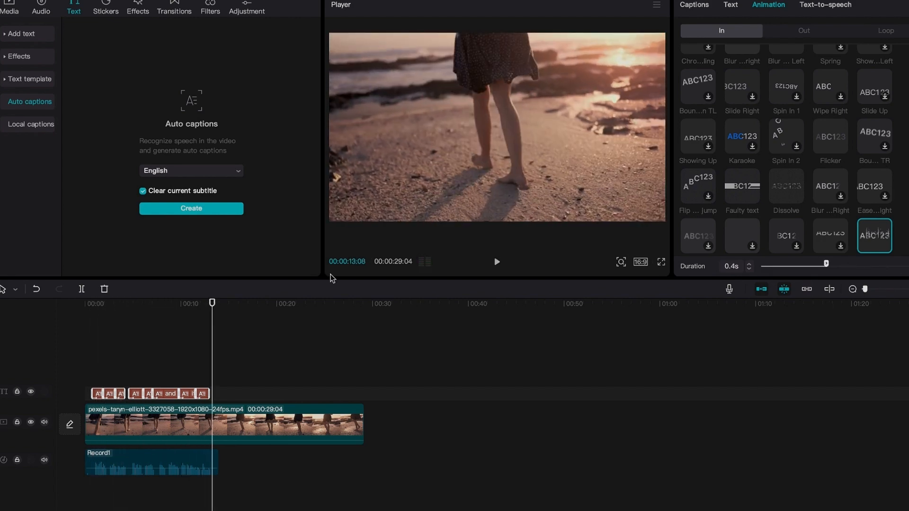
click(319, 348)
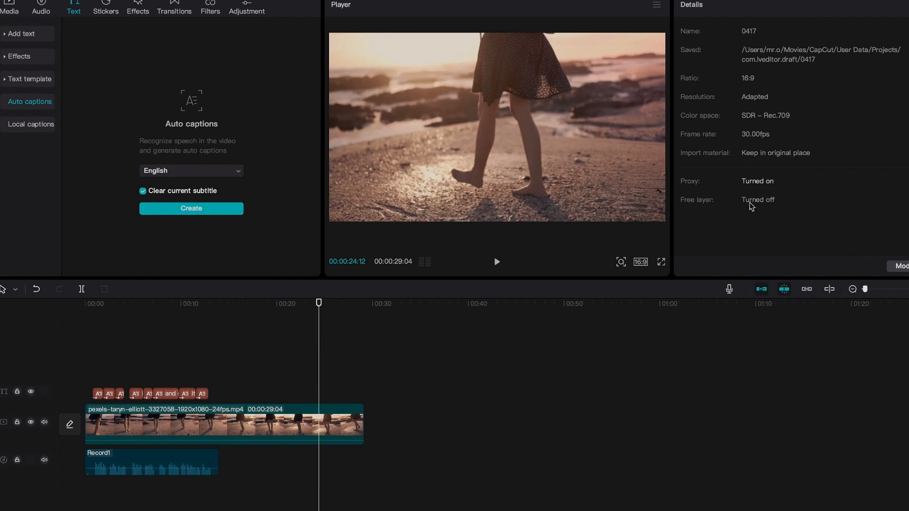